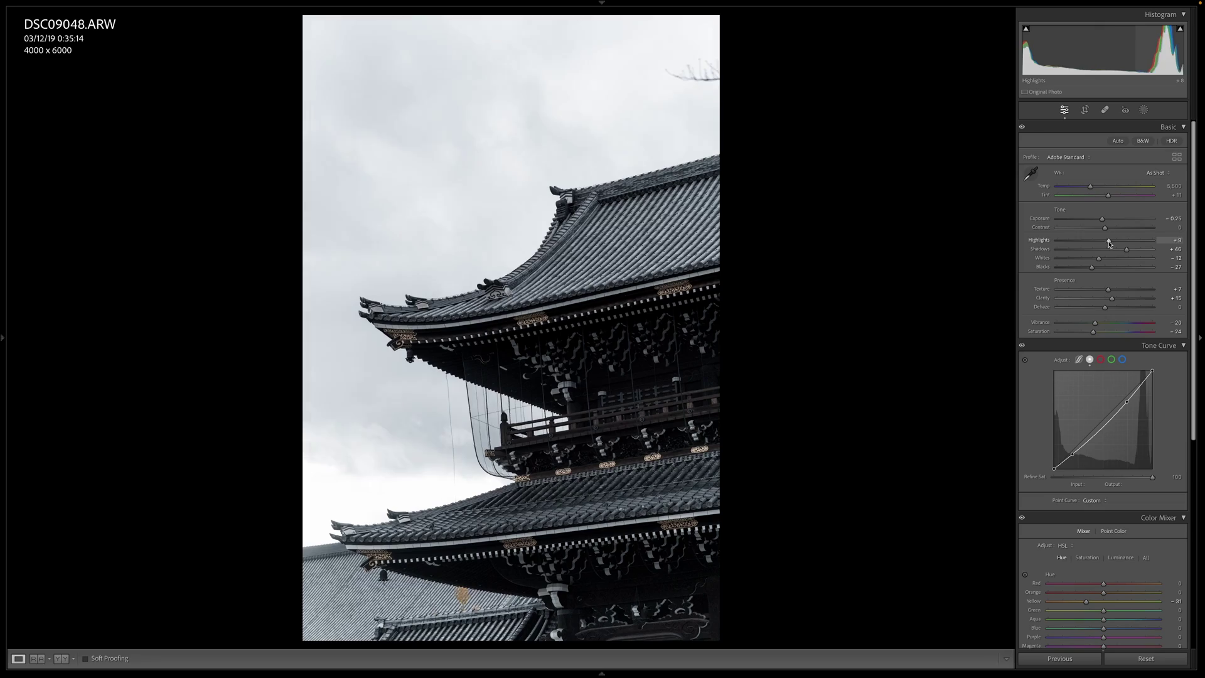
# Drop the temple photo's Highlights slider to -100 to recover detail in the cloudy sky
pyautogui.moveTo(1110, 243); pyautogui.dragTo(1138, 245)
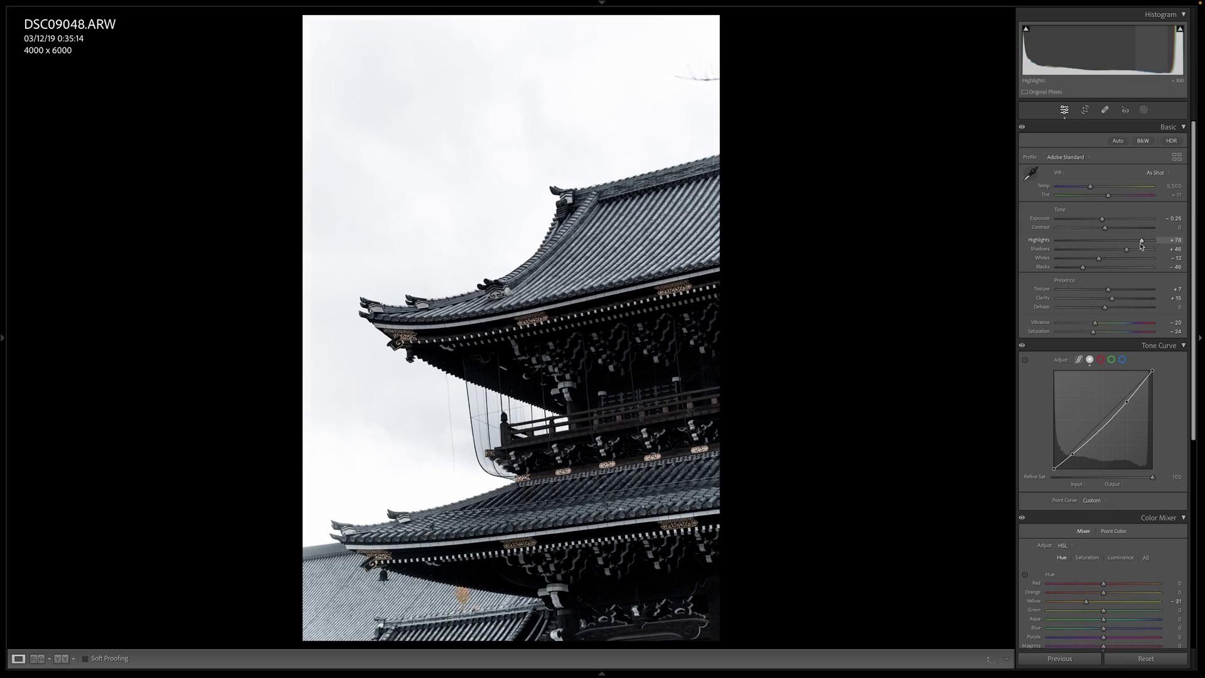
pyautogui.moveTo(1141, 245); pyautogui.dragTo(1048, 266)
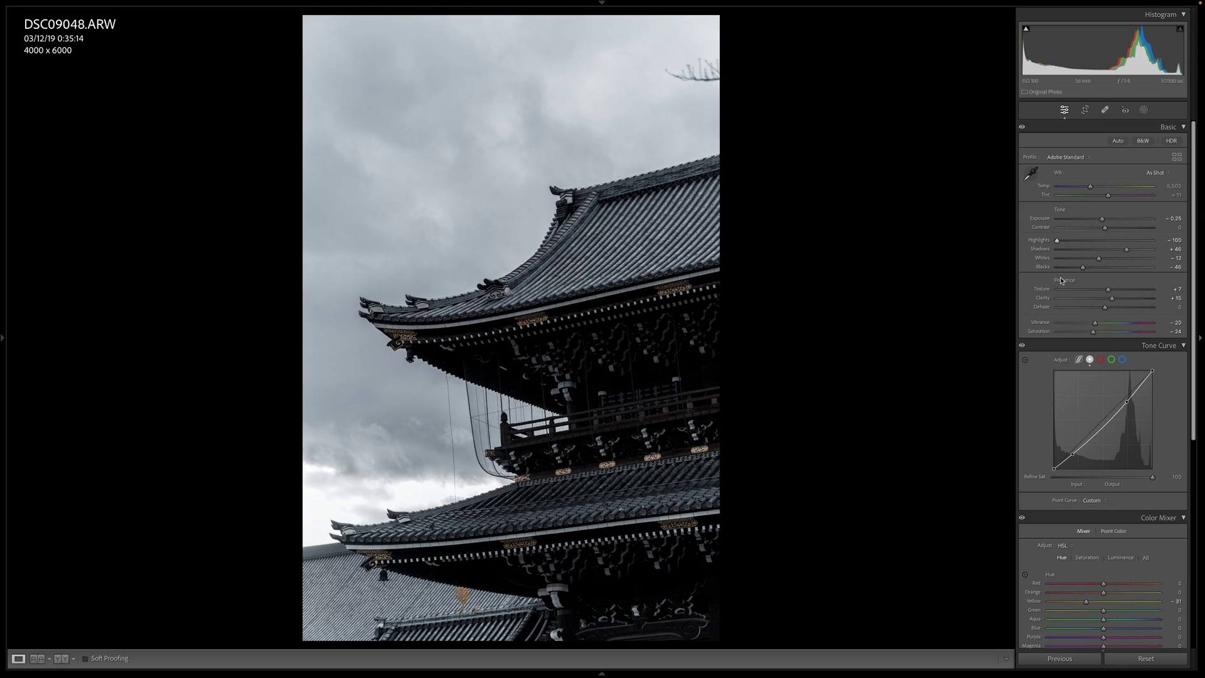
# Lower the temple photo's Whites, then inspect the sky at 1:1 and return to Fit
pyautogui.moveTo(1097, 261); pyautogui.dragTo(1060, 279)
pyautogui.click(374, 503)
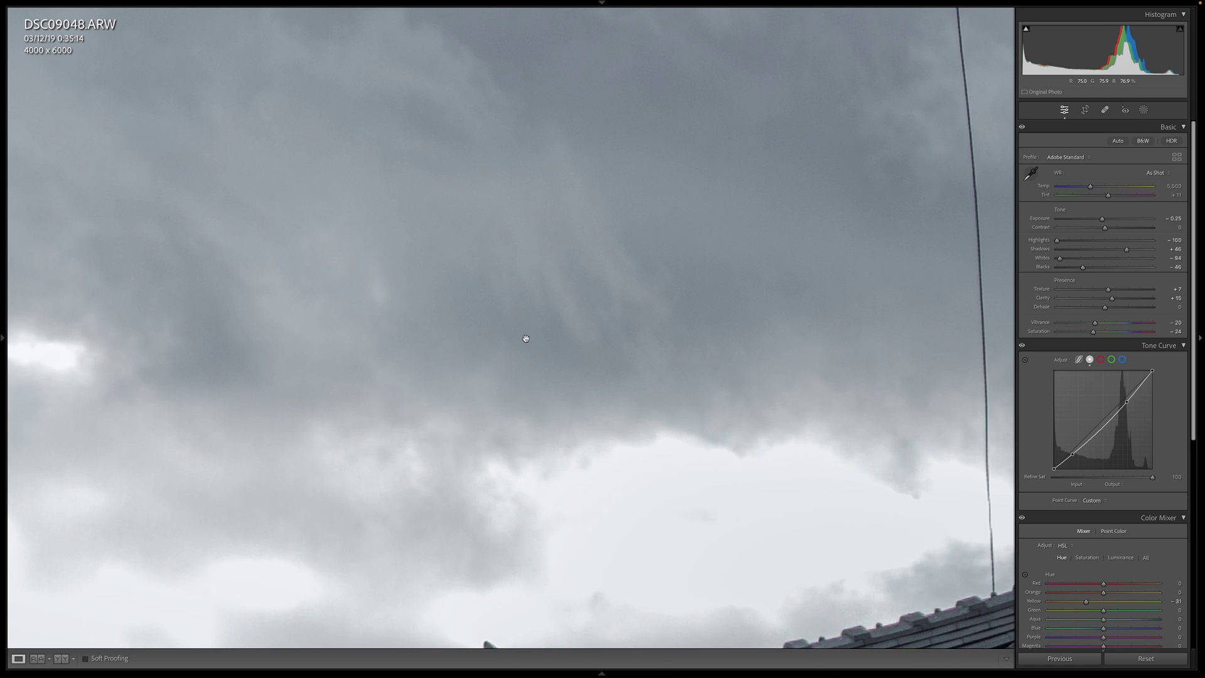
pyautogui.moveTo(526, 339); pyautogui.dragTo(524, 589)
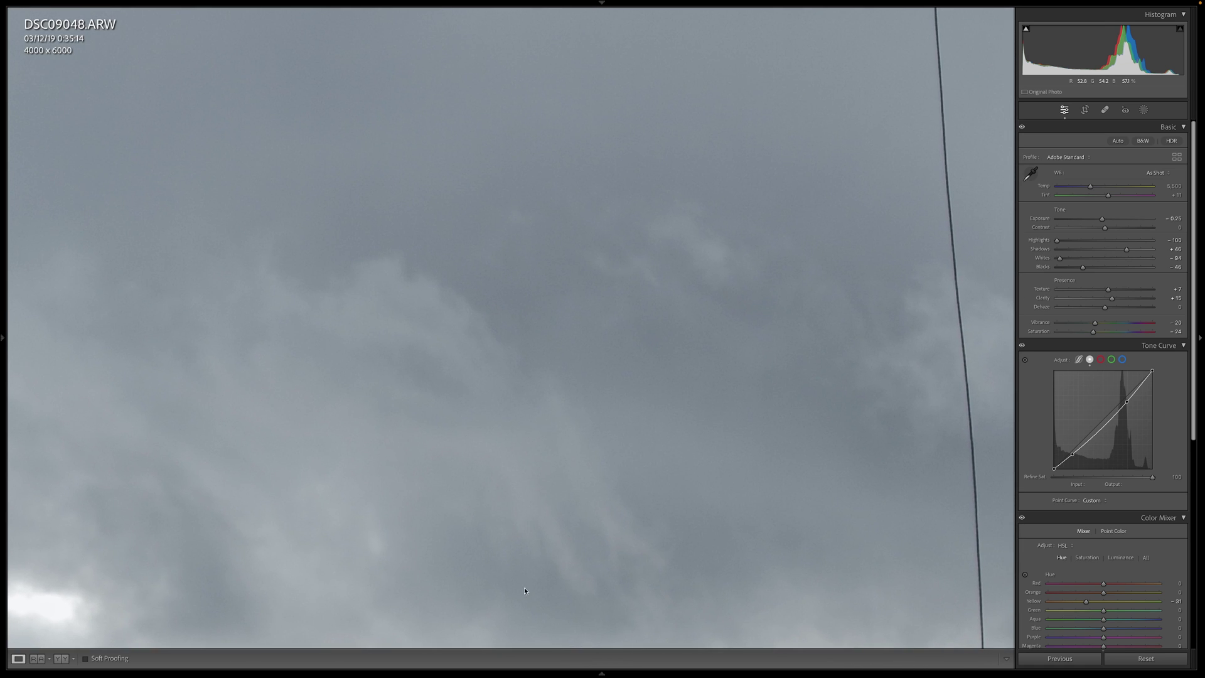
pyautogui.click(546, 430)
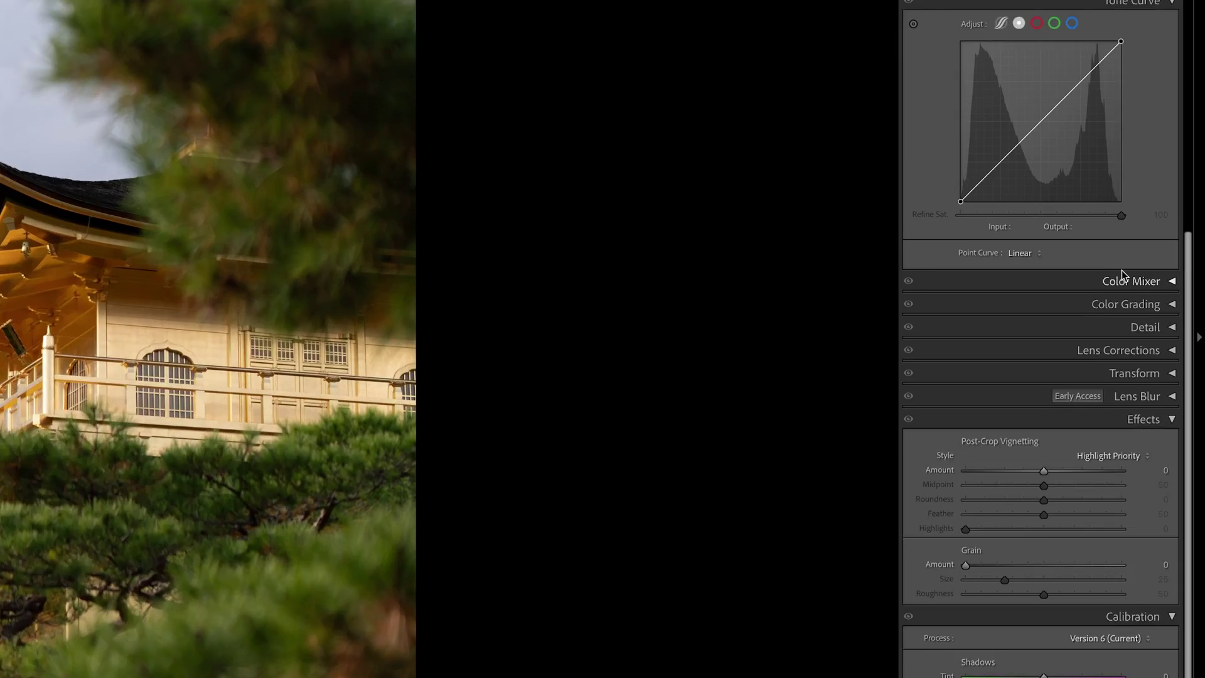
# In the Color Mixer, set Blue Hue to +100 so the sky turns purple
pyautogui.click(1121, 271)
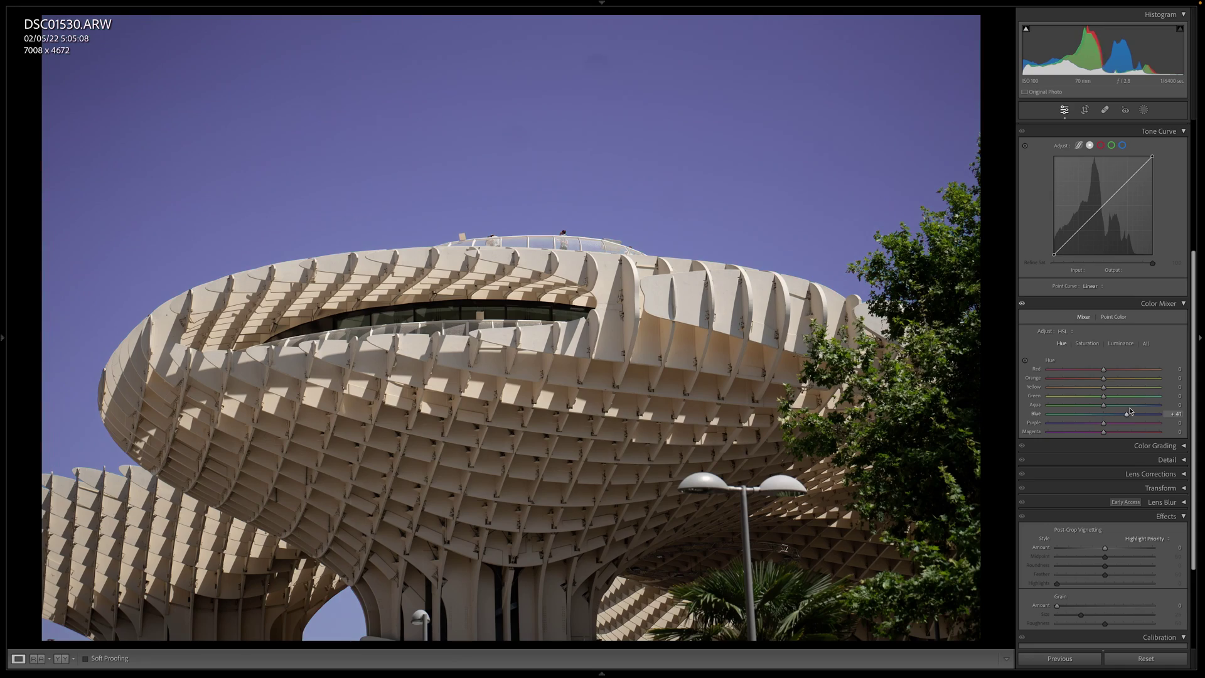
pyautogui.moveTo(1130, 411); pyautogui.dragTo(1023, 429)
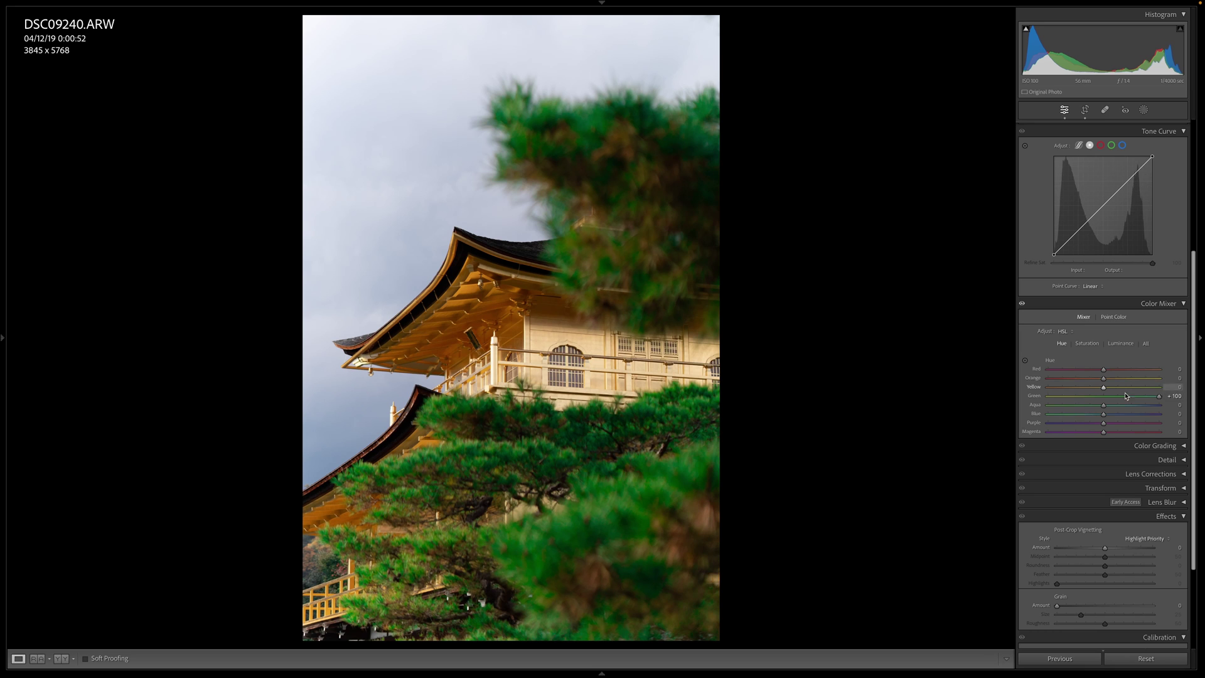
# Set the Yellow Hue slider to +71 so the golden temple reads yellow
pyautogui.moveTo(1057, 387); pyautogui.dragTo(1145, 386)
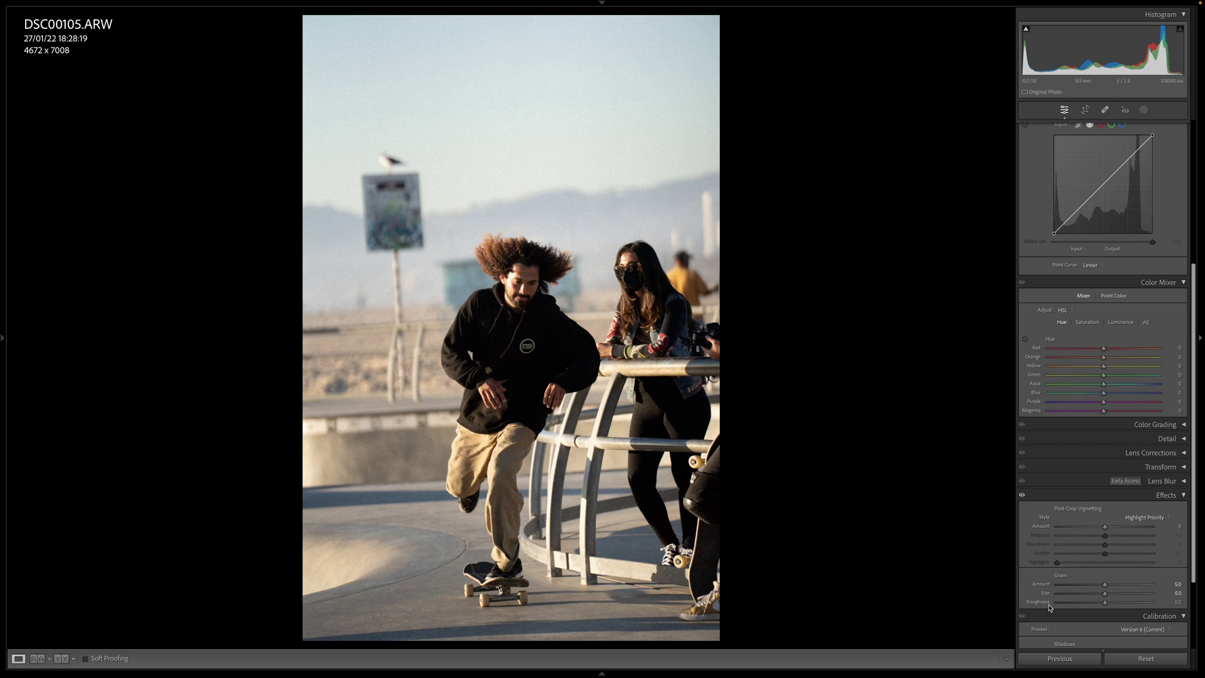
# Inspect the skateboarder photo's grain up close, then zoom both the JPEG and RAW views onto the skater
pyautogui.click(477, 287)
pyautogui.moveTo(577, 428); pyautogui.dragTo(571, 340)
pyautogui.click(571, 340)
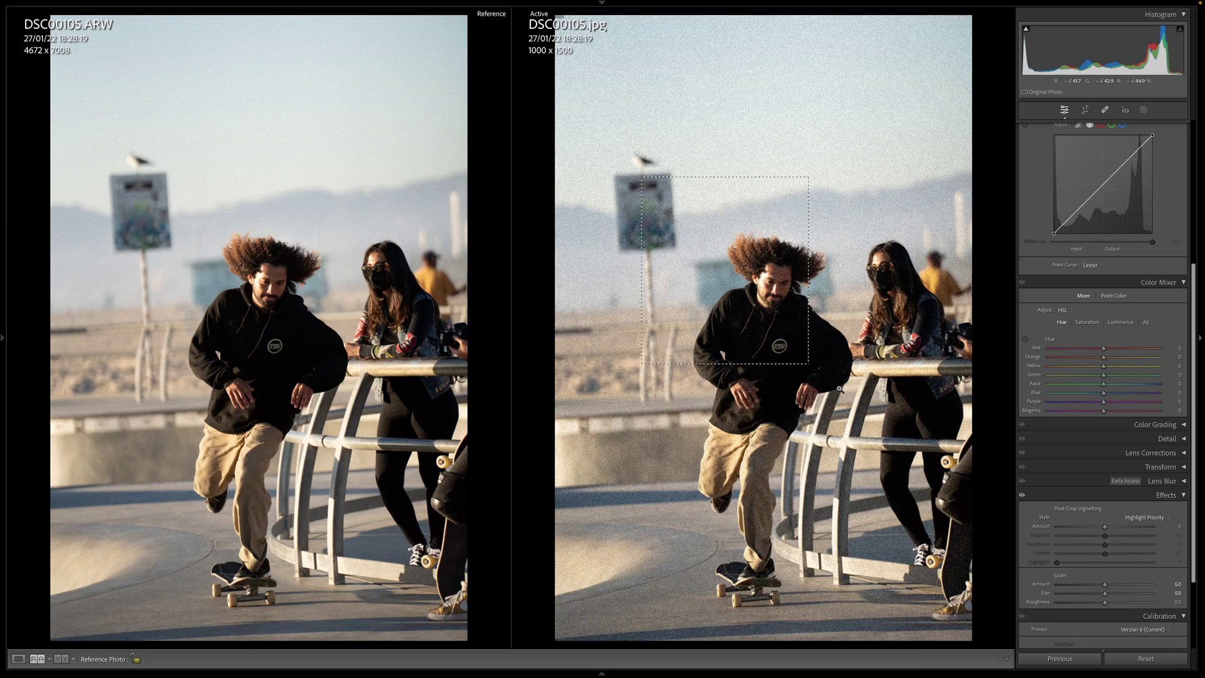
pyautogui.moveTo(912, 413); pyautogui.dragTo(912, 413)
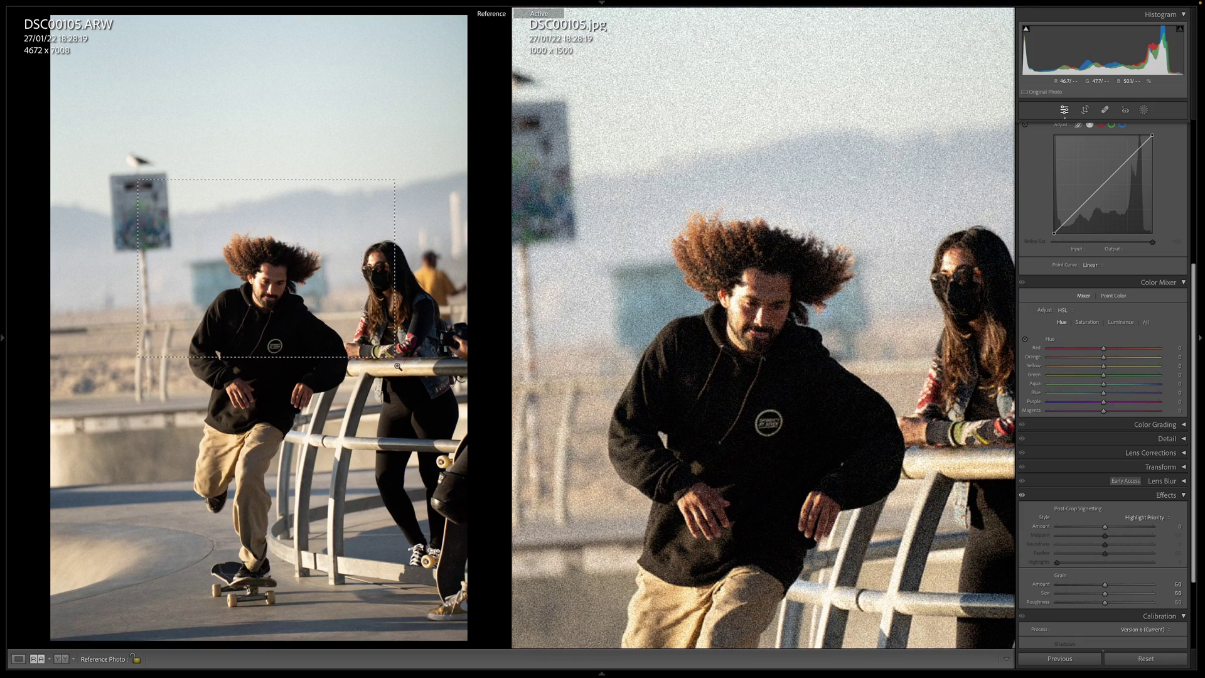
pyautogui.moveTo(400, 421); pyautogui.dragTo(399, 420)
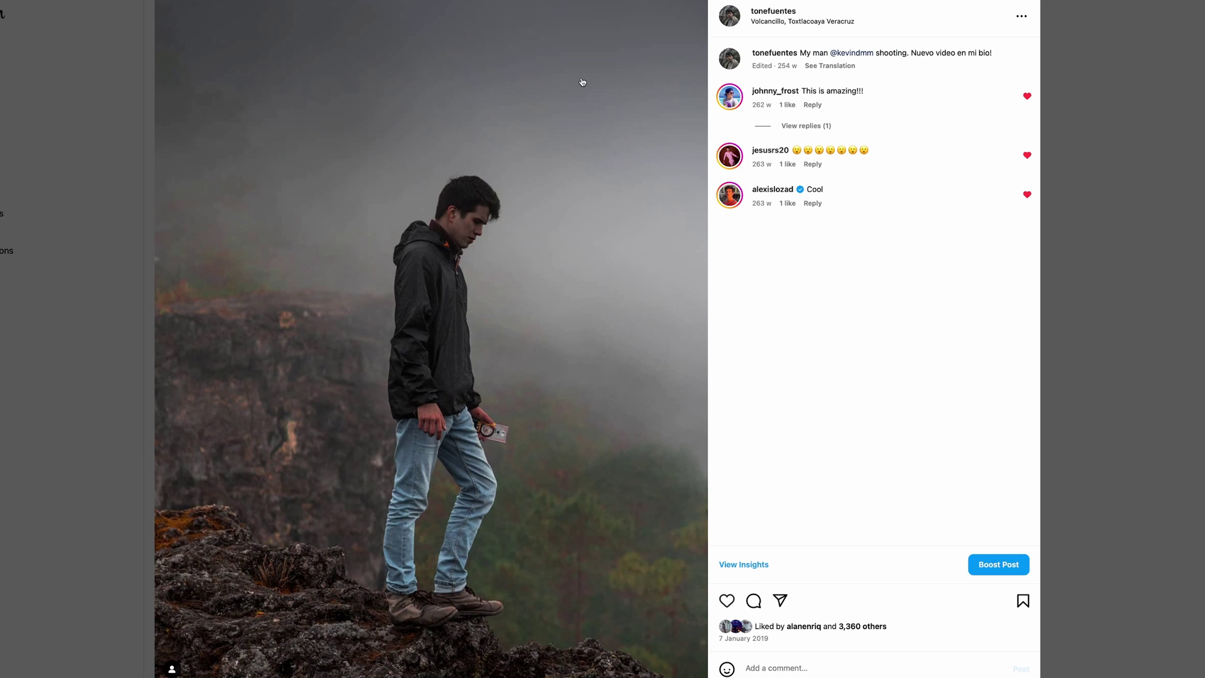
# Advance from the foggy-cliffs post to the next Instagram post
pyautogui.press('Left')
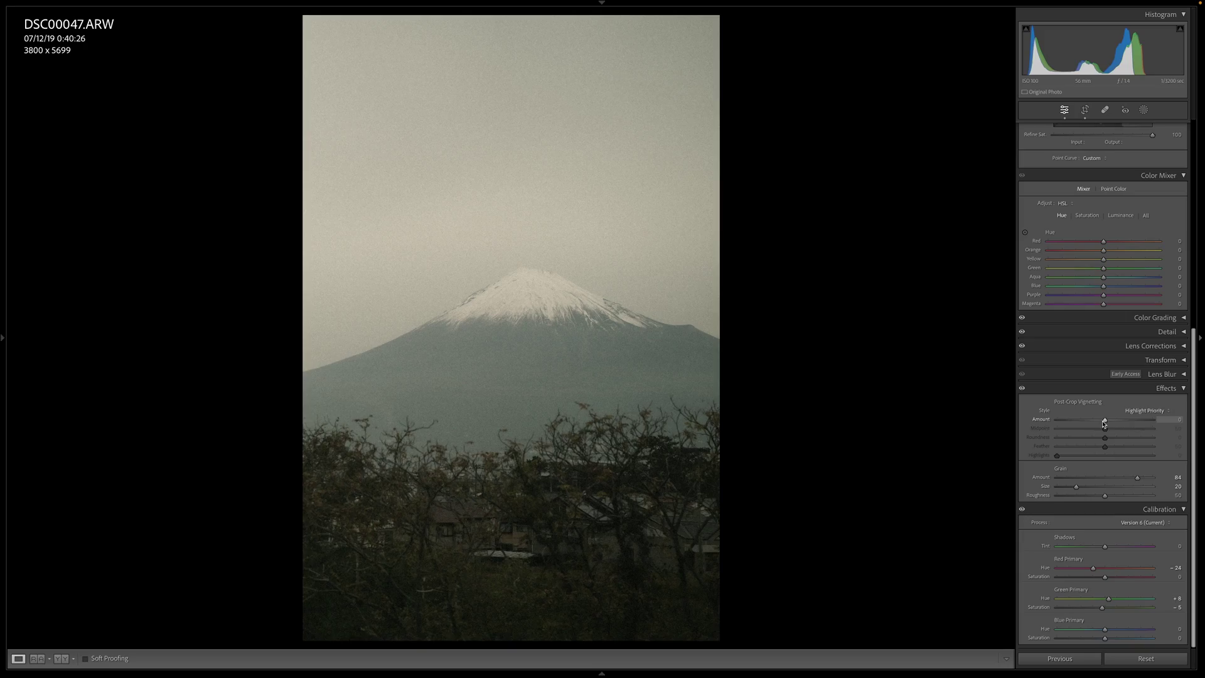
# Set Post-Crop Vignetting Amount to about -48 to darken the mountain photo's edges
pyautogui.moveTo(1095, 424); pyautogui.dragTo(1081, 430)
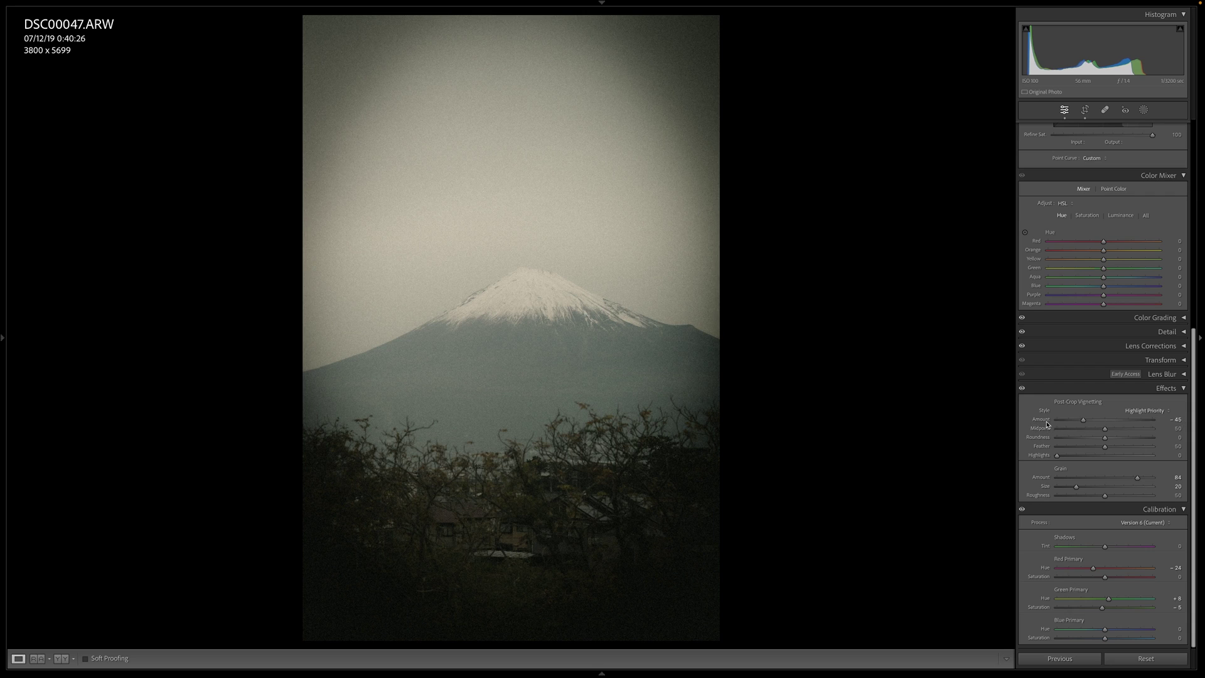
# Zero the vignette Amount, then draw a linear gradient up from the bottom edge at -0.96 Exposure
pyautogui.doubleClick(1042, 420)
pyautogui.click(1145, 112)
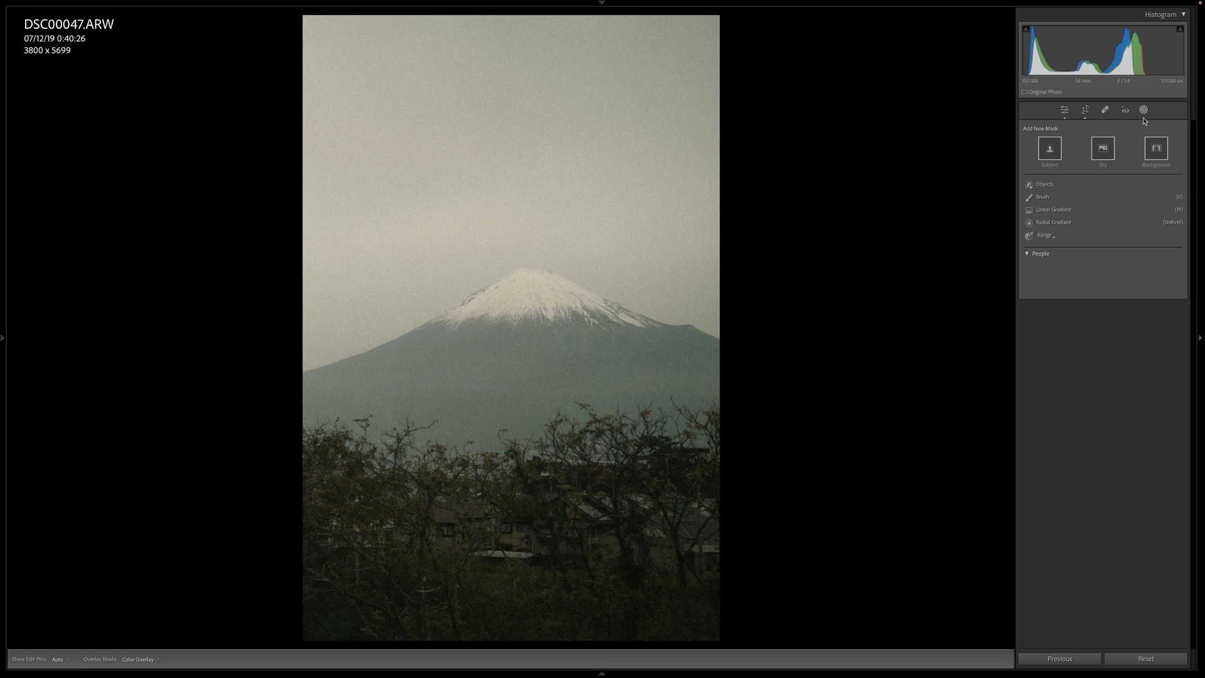
pyautogui.click(1052, 209)
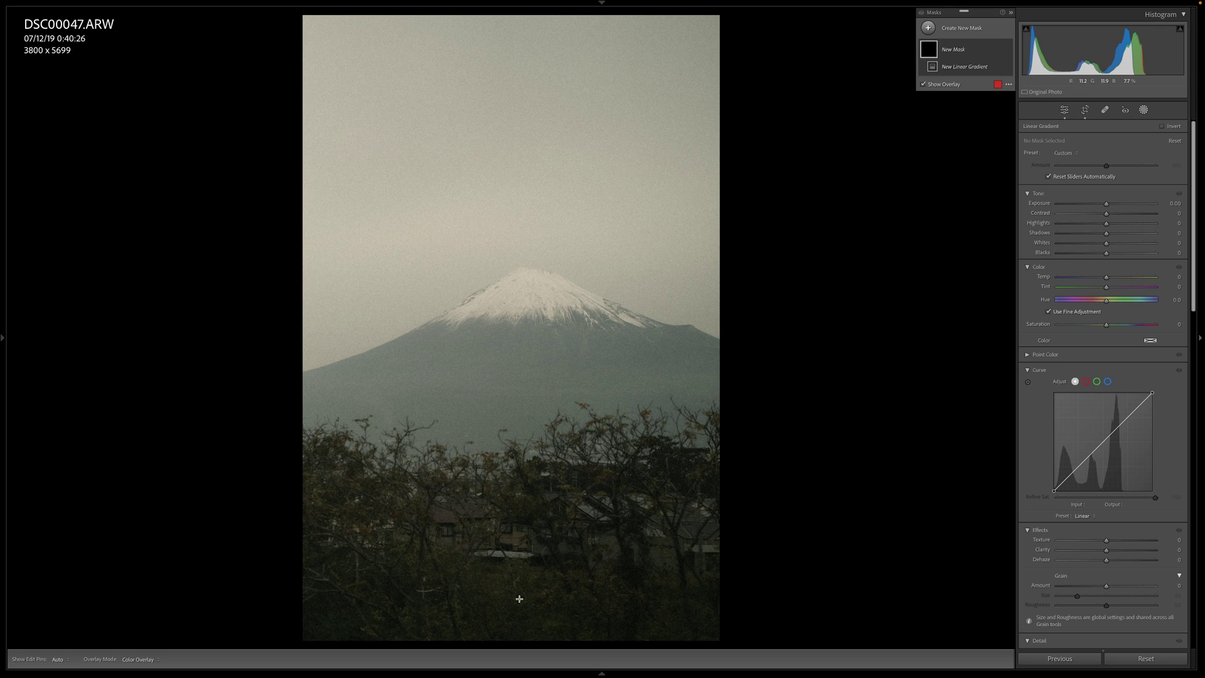
pyautogui.moveTo(501, 639); pyautogui.dragTo(511, 375)
pyautogui.moveTo(1107, 209); pyautogui.dragTo(1087, 213)
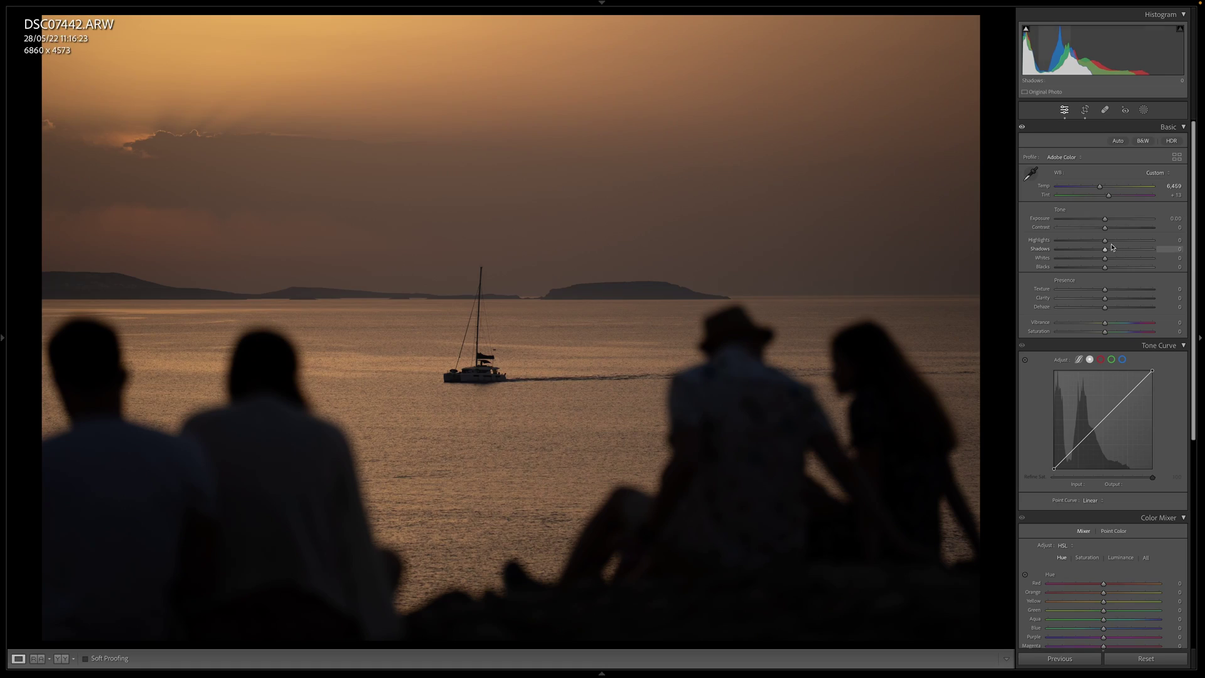
# Set Highlights to -100 on sailboat photo DSC07442.ARW to darken the sunset sky
pyautogui.moveTo(1104, 240); pyautogui.dragTo(1167, 266)
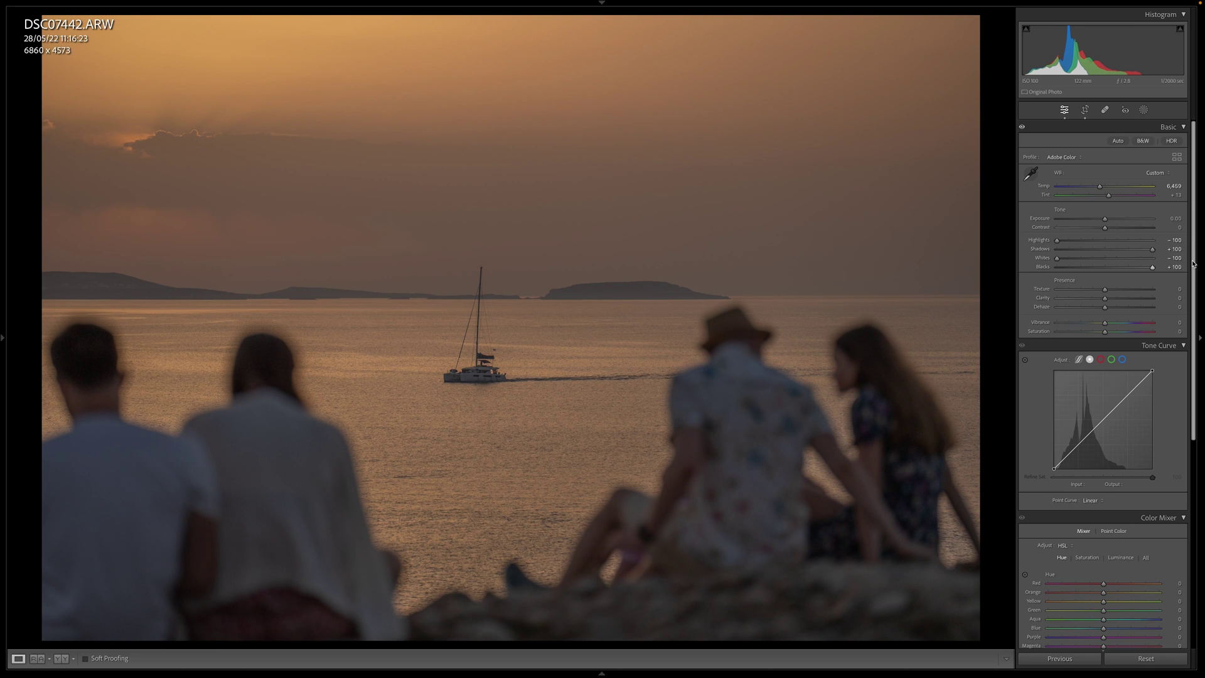
# Check the catamaran and shirt up close, then set Shadows -29 and Highlights +52 for silhouettes
pyautogui.click(463, 384)
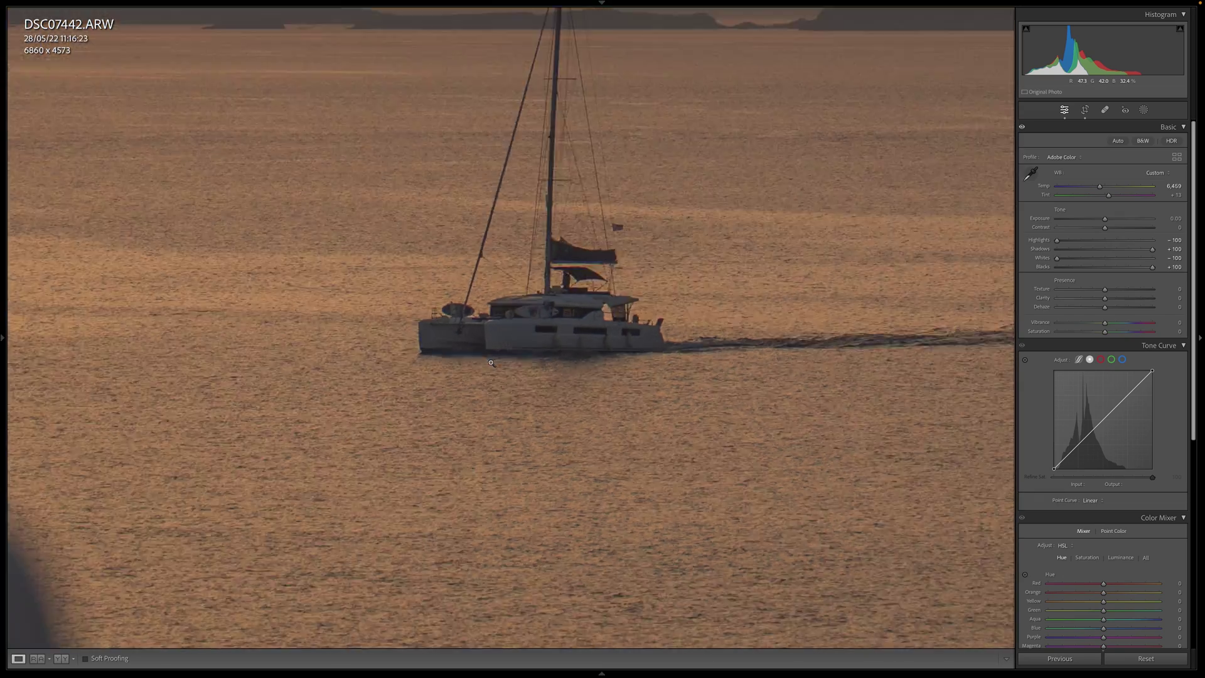
pyautogui.click(491, 362)
pyautogui.click(747, 388)
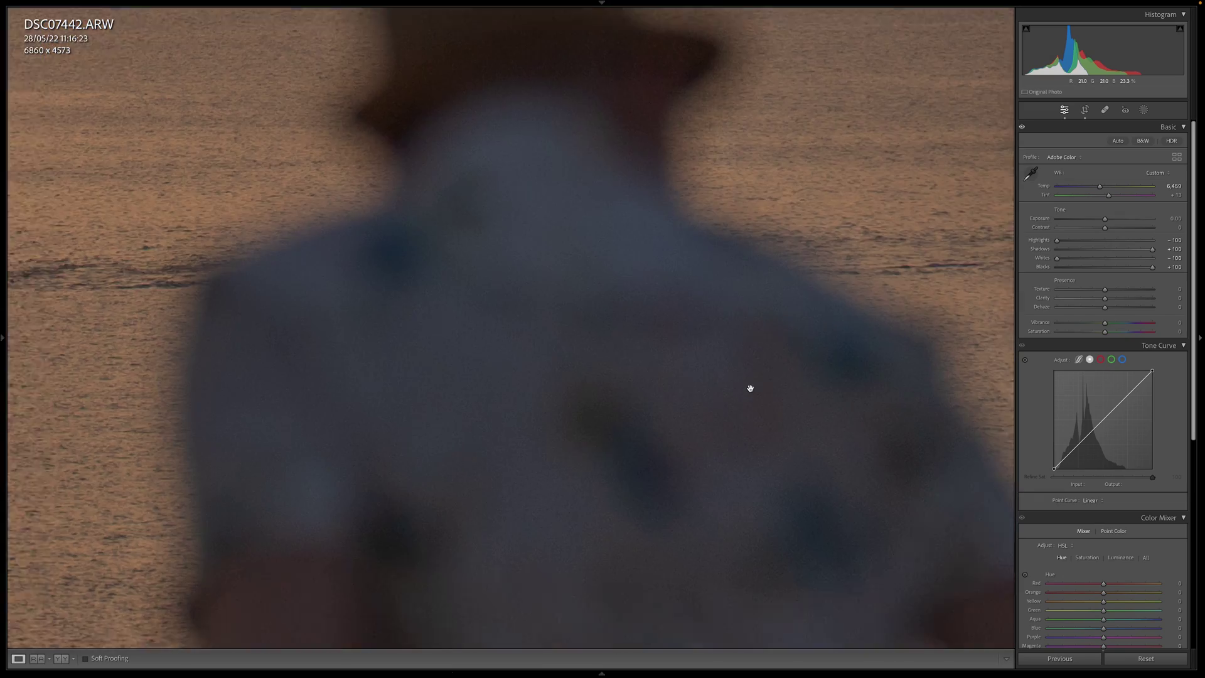
pyautogui.click(754, 389)
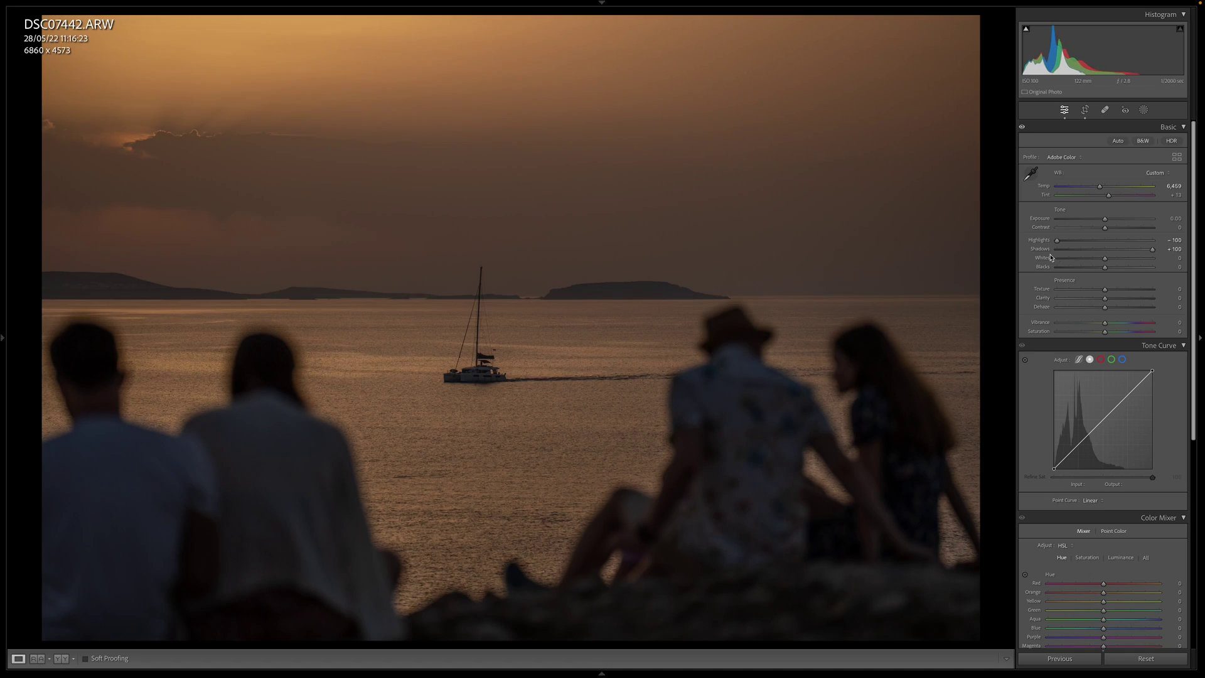
pyautogui.moveTo(1149, 249); pyautogui.dragTo(1096, 247)
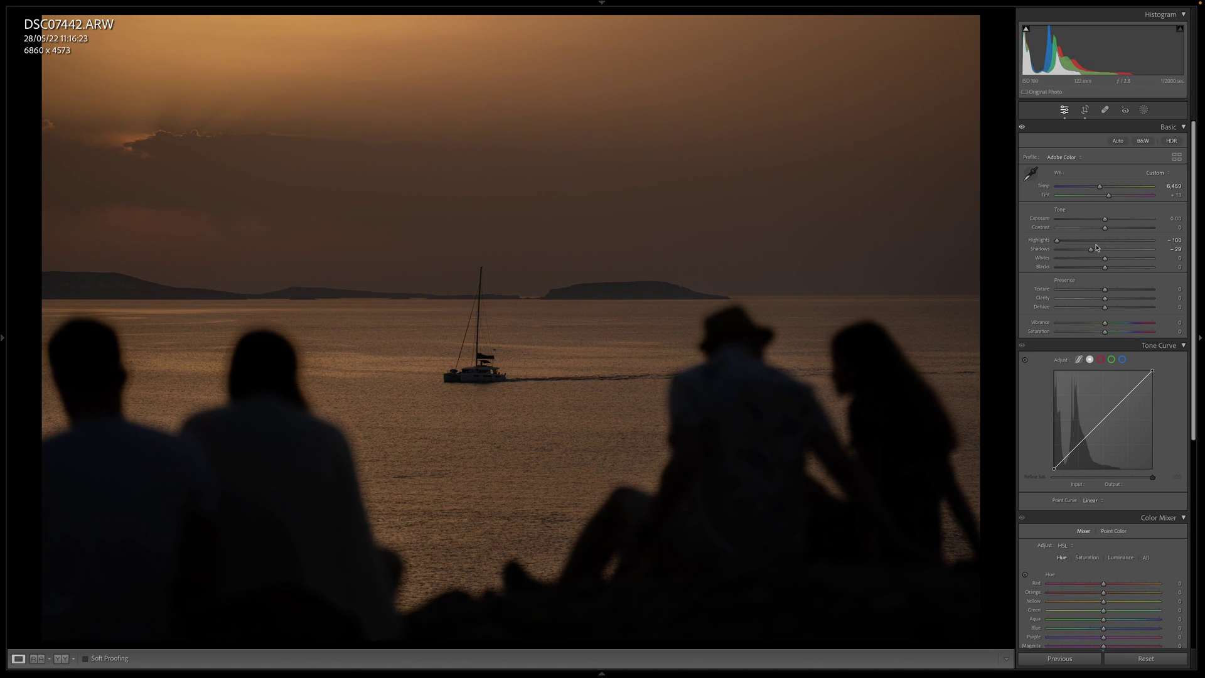
pyautogui.click(1129, 240)
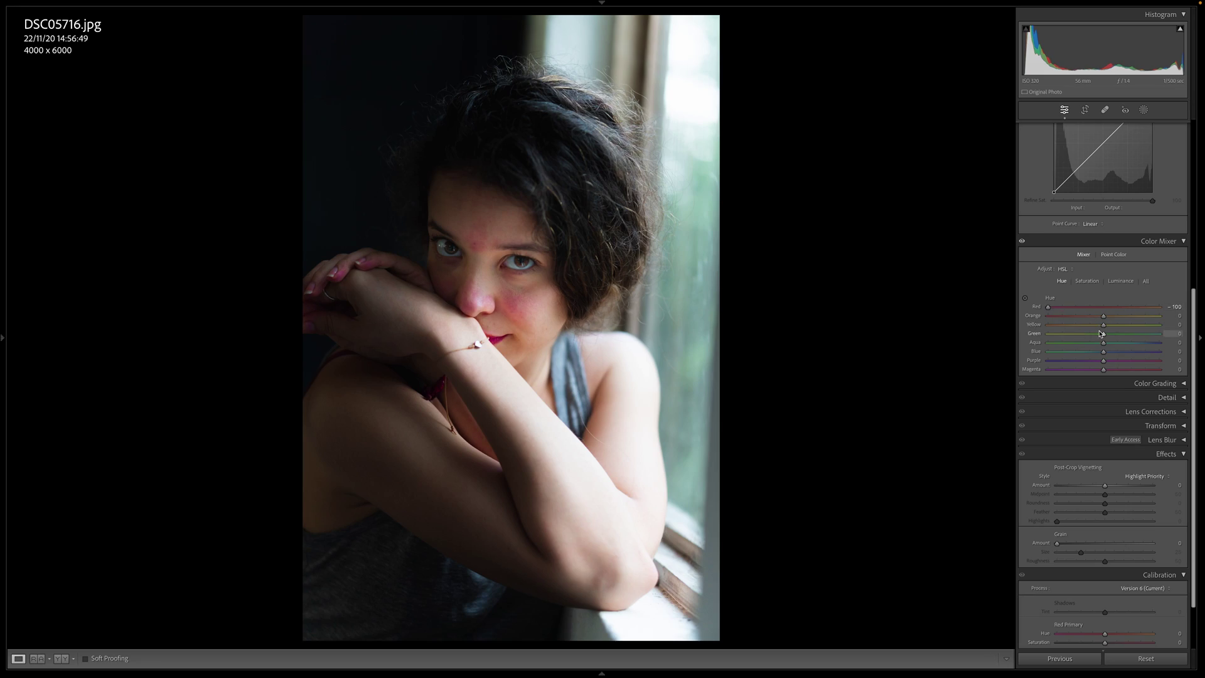
# Set the HSL Orange hue to -100 and Magenta hue to +79 for a magenta skin cast
pyautogui.moveTo(1104, 315); pyautogui.dragTo(1031, 340)
pyautogui.moveTo(1103, 369); pyautogui.dragTo(1148, 371)
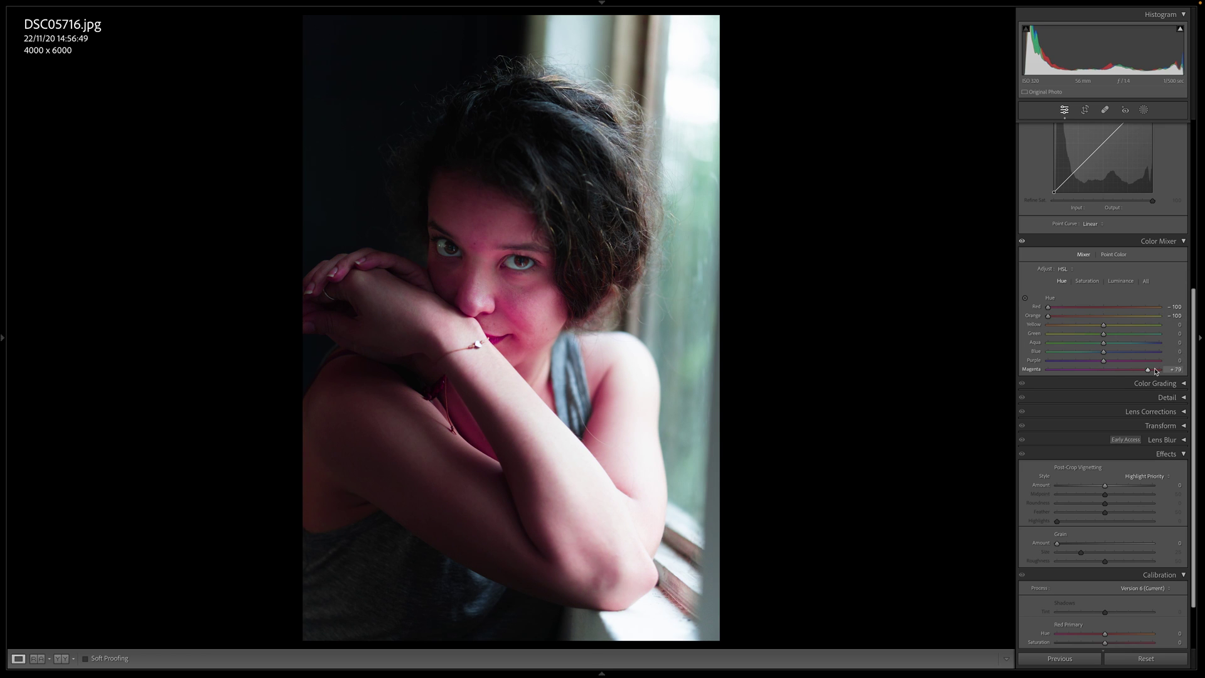